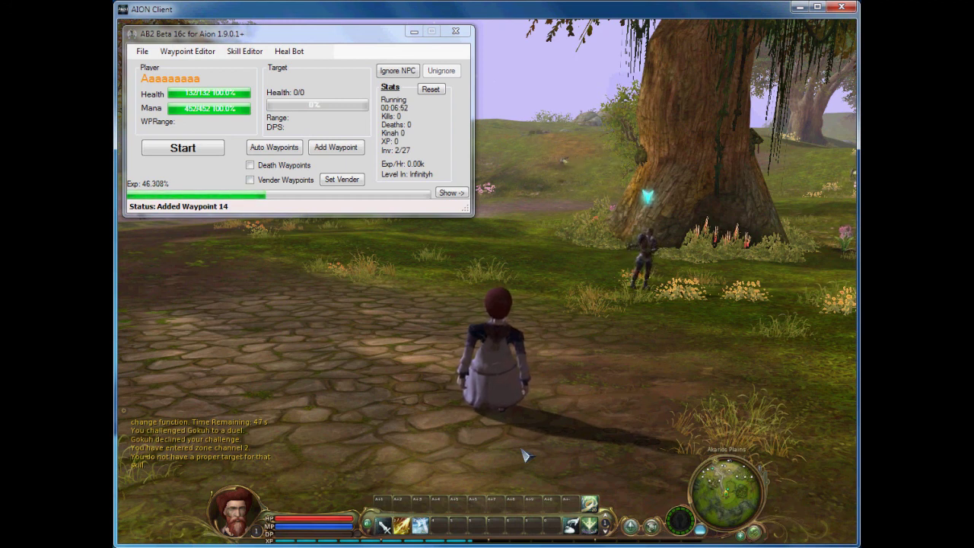
Walk and turn the character along the stone path into Akarios Plains, toward the hills
key(a)
key(w)
key(w)
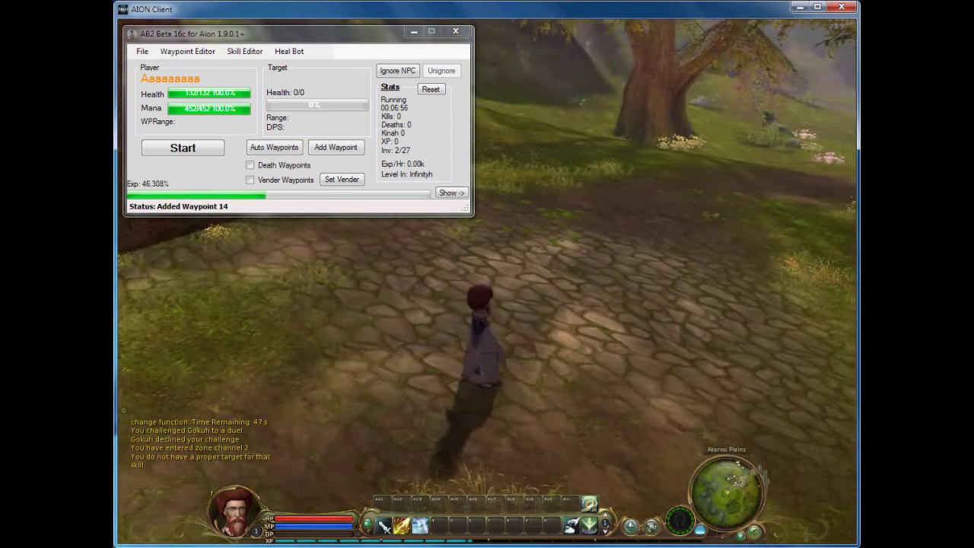
key(a)
key(a)
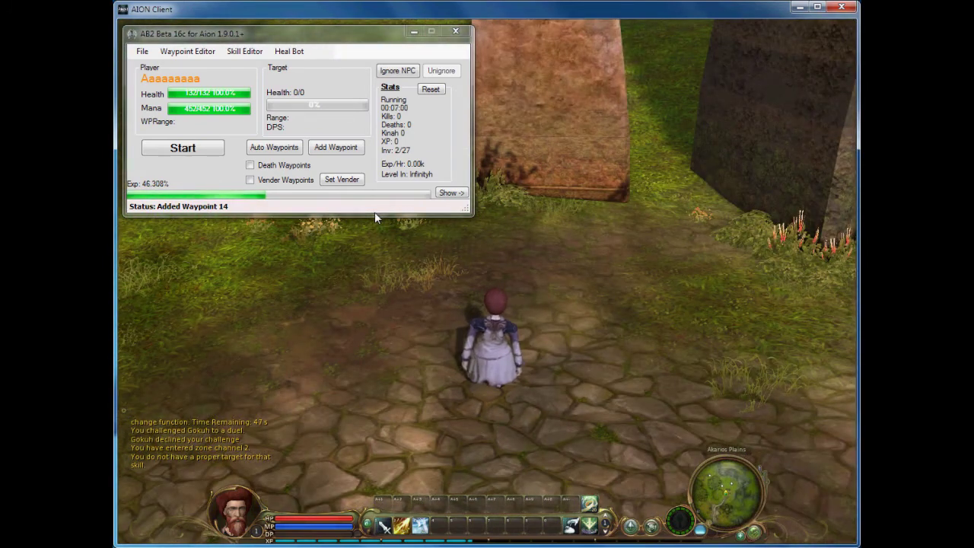
key(a)
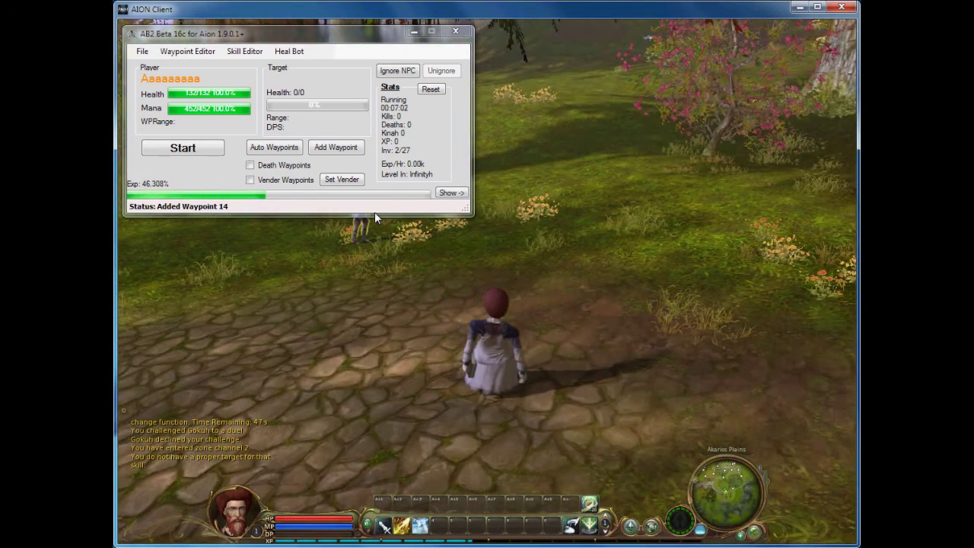
Face the open trail, enable Death Waypoints, and auto-record death waypoints while running across the slope
key(a)
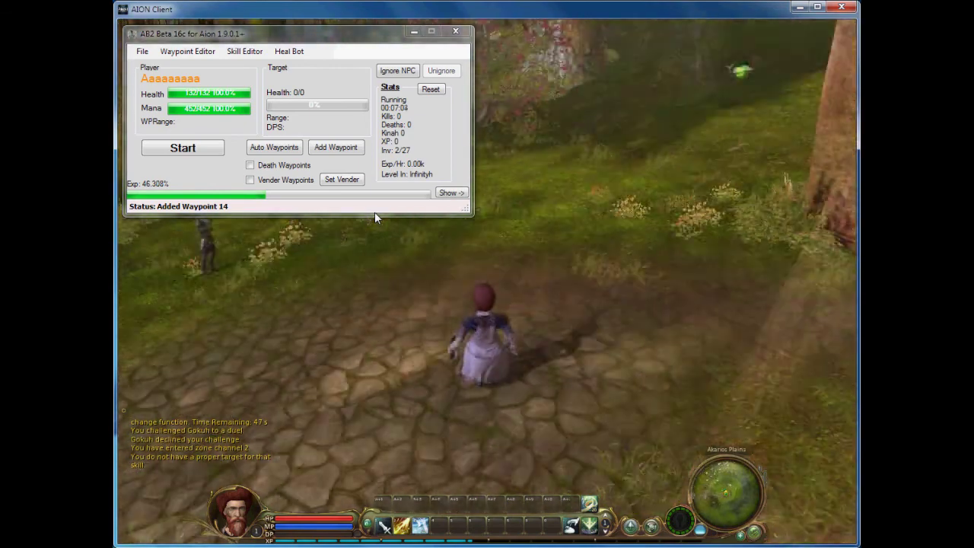
key(a)
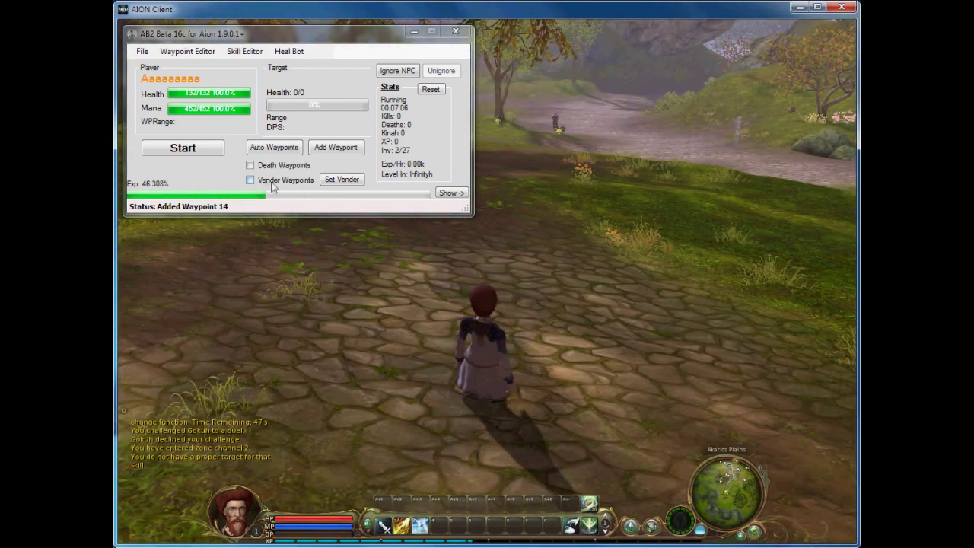
click(254, 166)
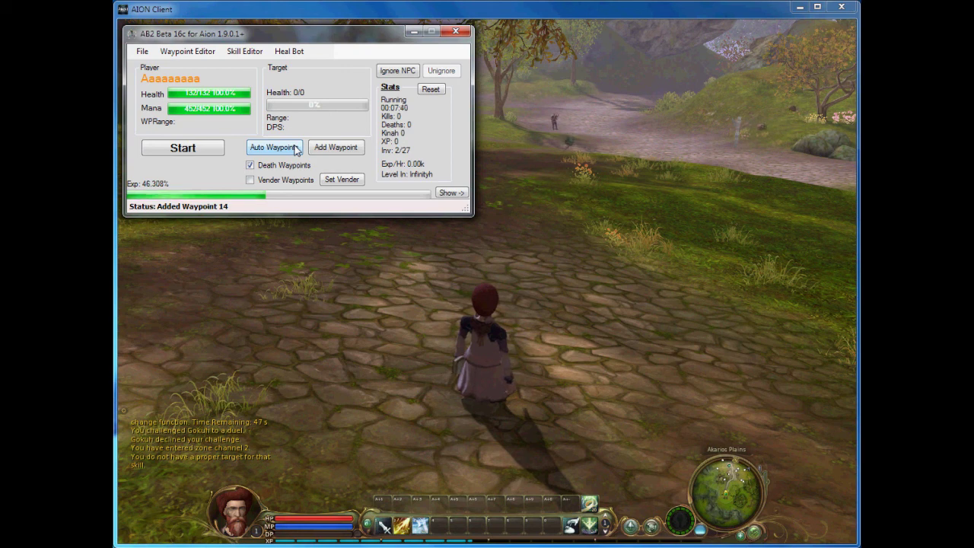
click(295, 148)
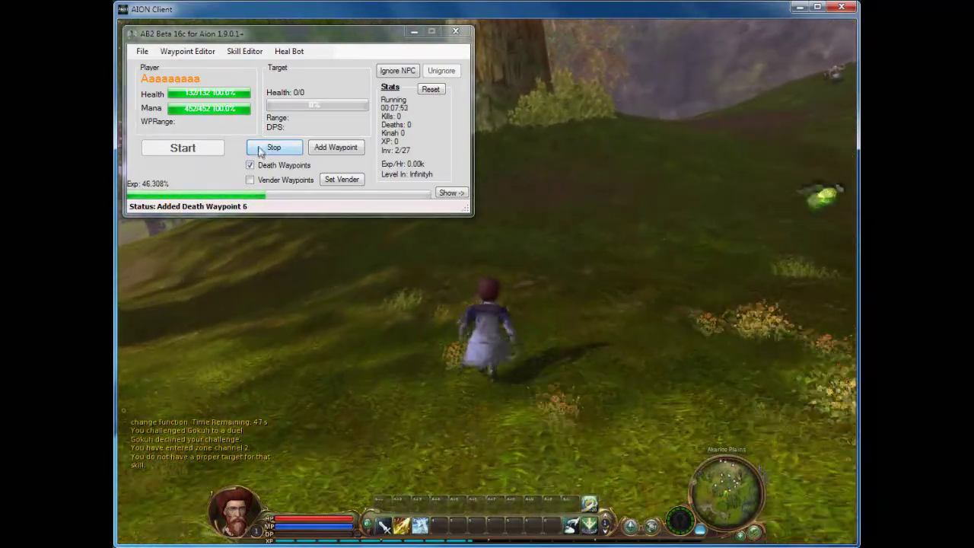
Turn off Death Waypoints and auto-record regular grinding waypoints up to Waypoint 16 across the meadow
click(258, 151)
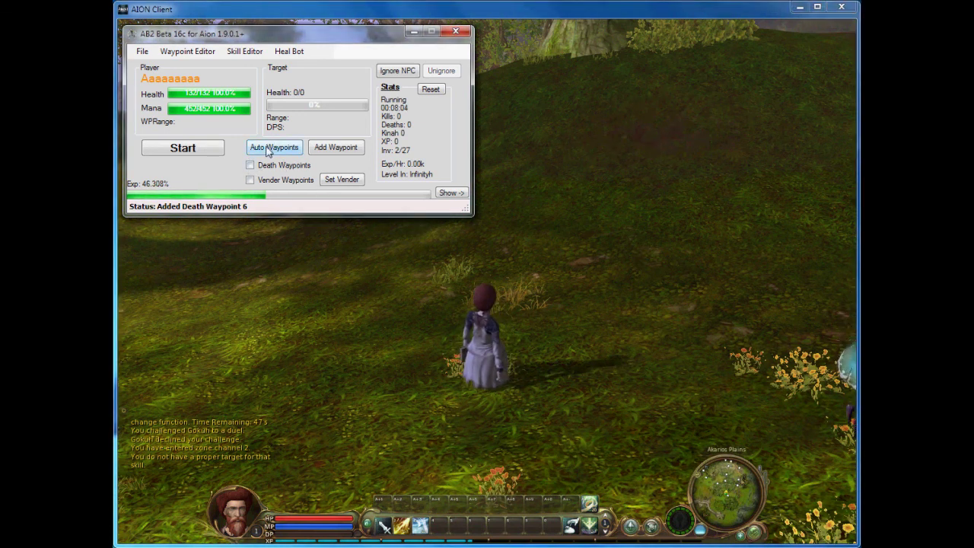
click(268, 150)
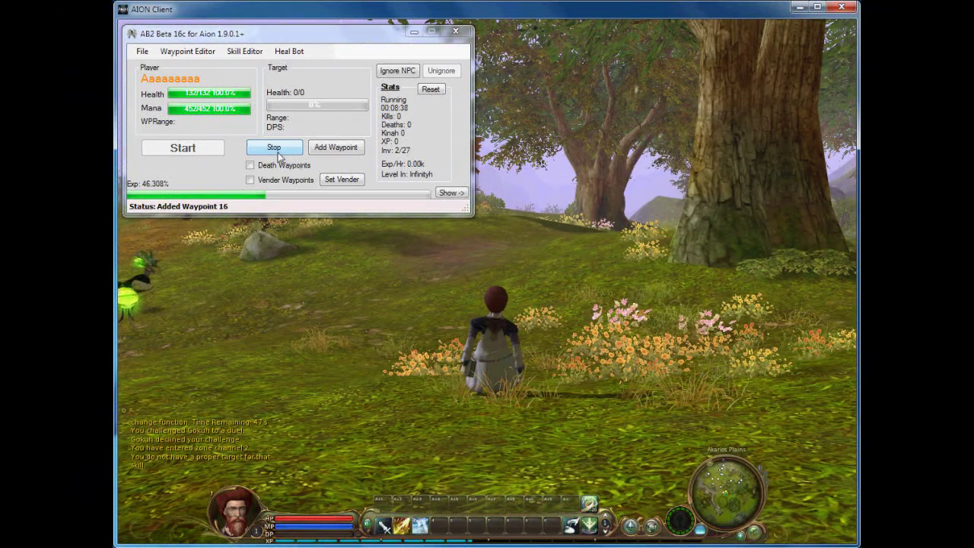
Stop recording at Waypoint 17 and bring up the Waypoint Editor beside the game view
click(277, 149)
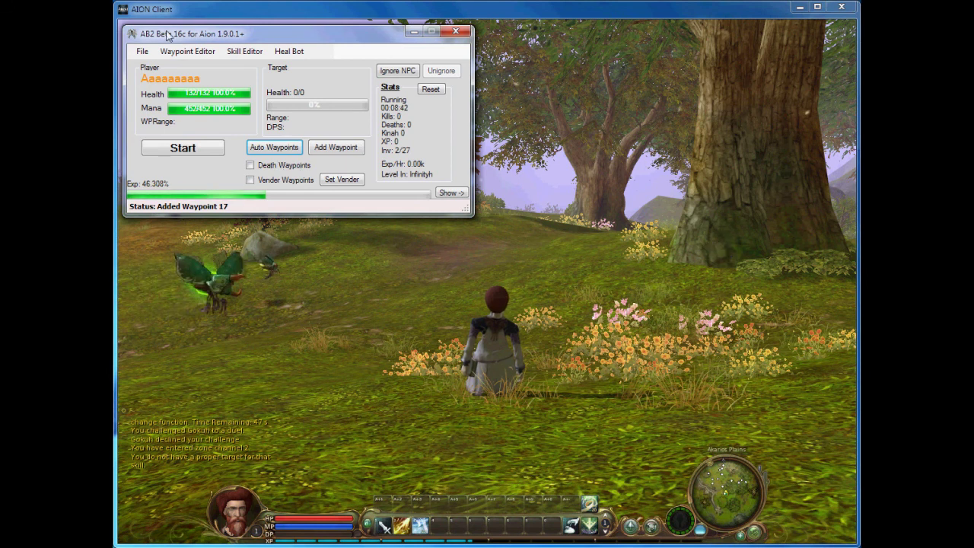
click(190, 52)
mouse_move(775, 105)
mouse_down()
mouse_move(711, 43)
mouse_move(720, 38)
mouse_up()
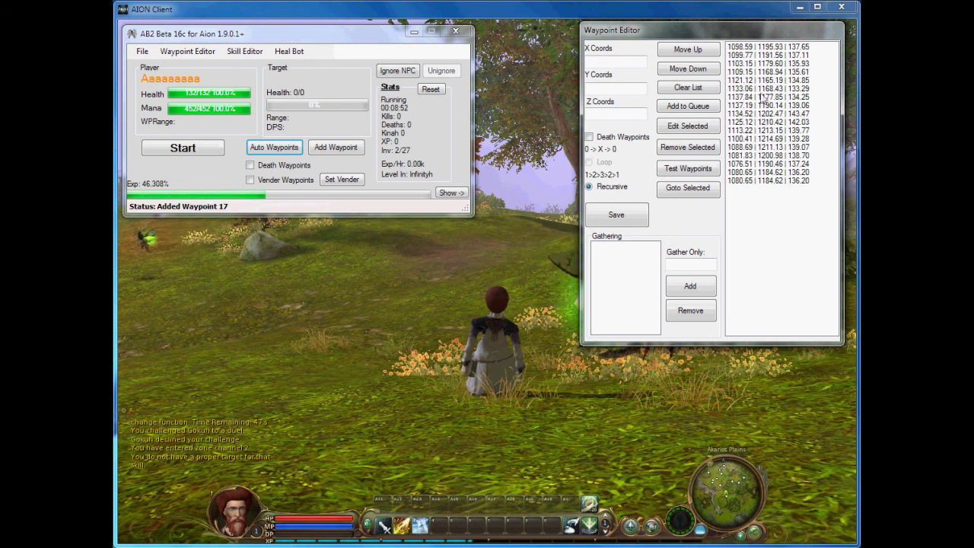
Compare the death and grinding lists, load waypoint 1125.12 | 1210.42 | 142.03, and save
click(598, 139)
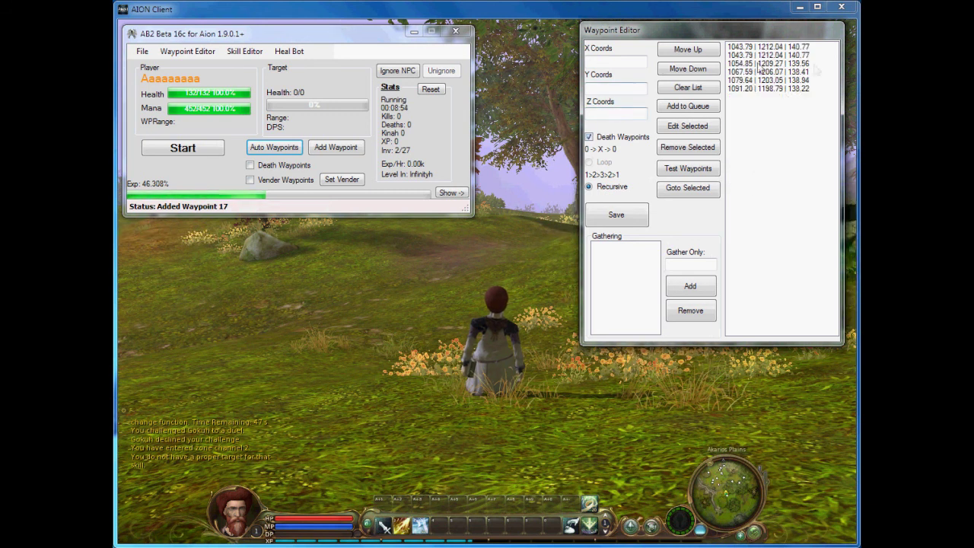
click(604, 138)
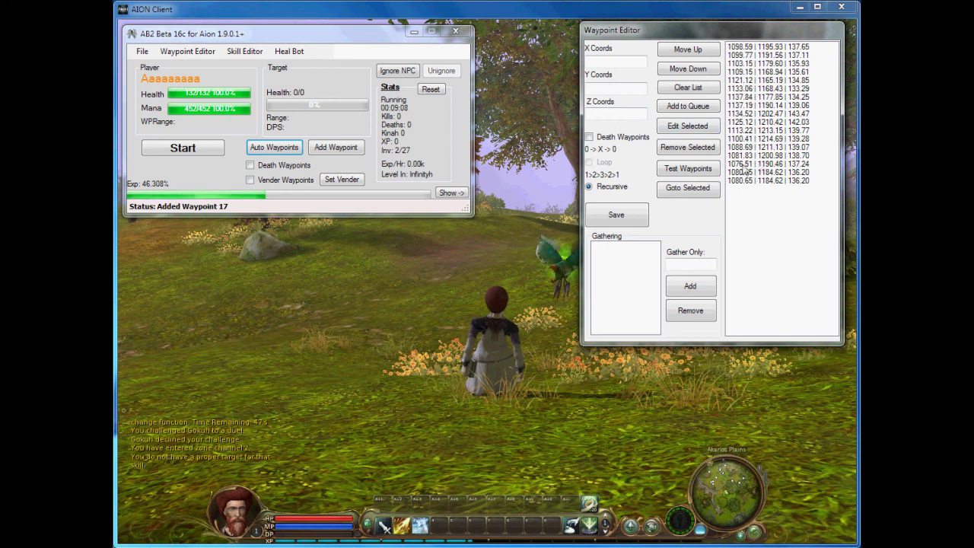
click(770, 122)
click(770, 126)
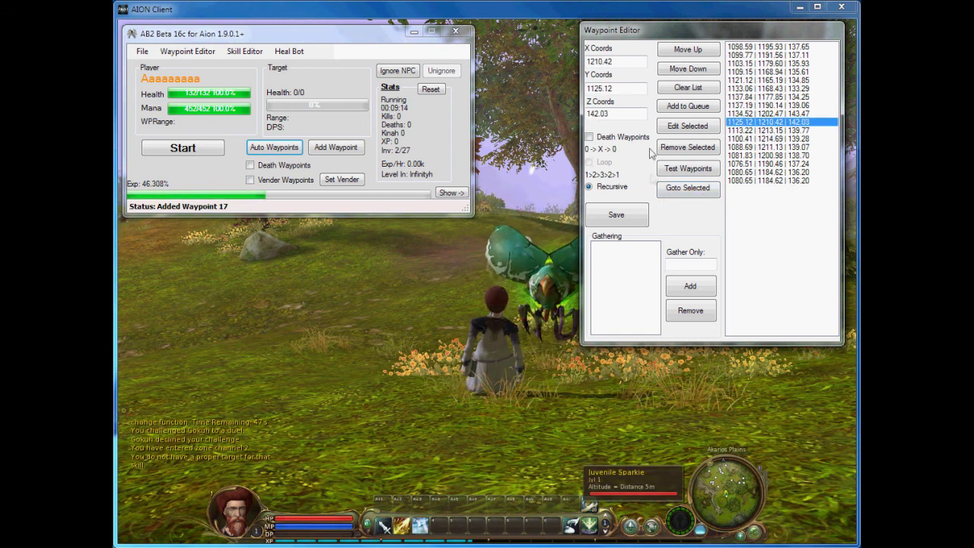
click(613, 216)
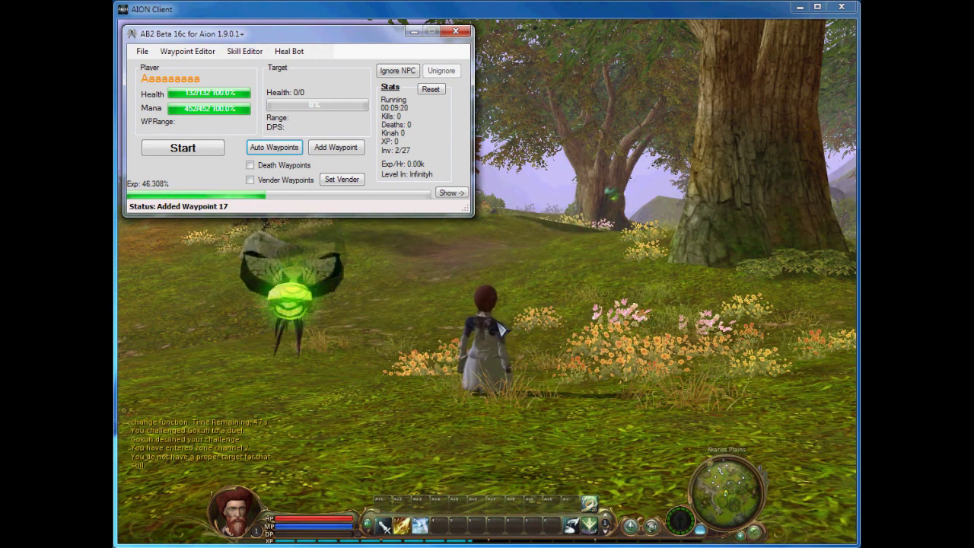
click(141, 51)
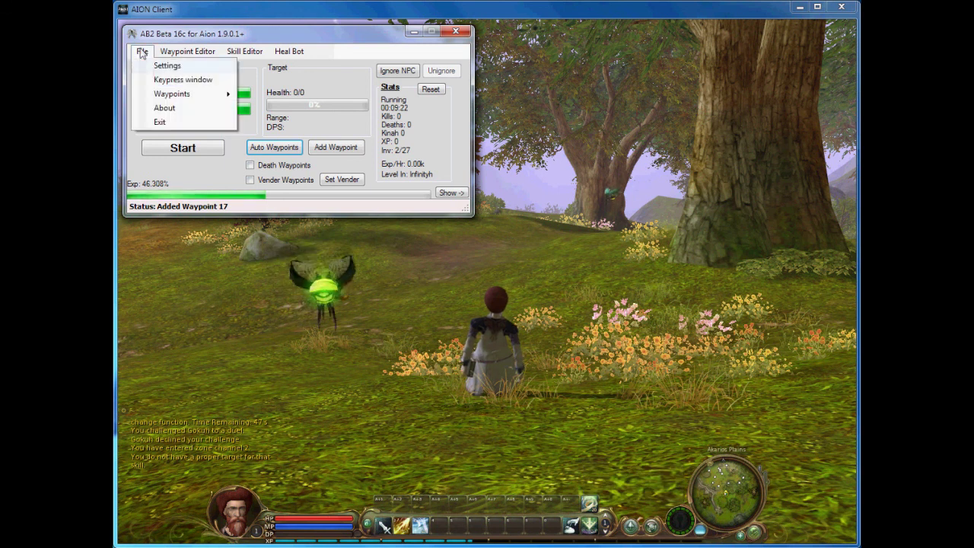
mouse_move(188, 100)
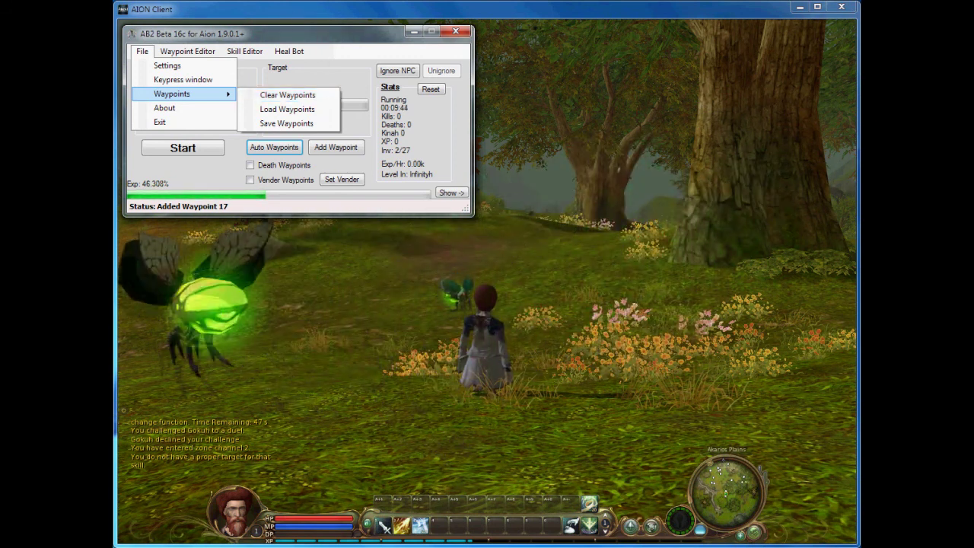
click(302, 37)
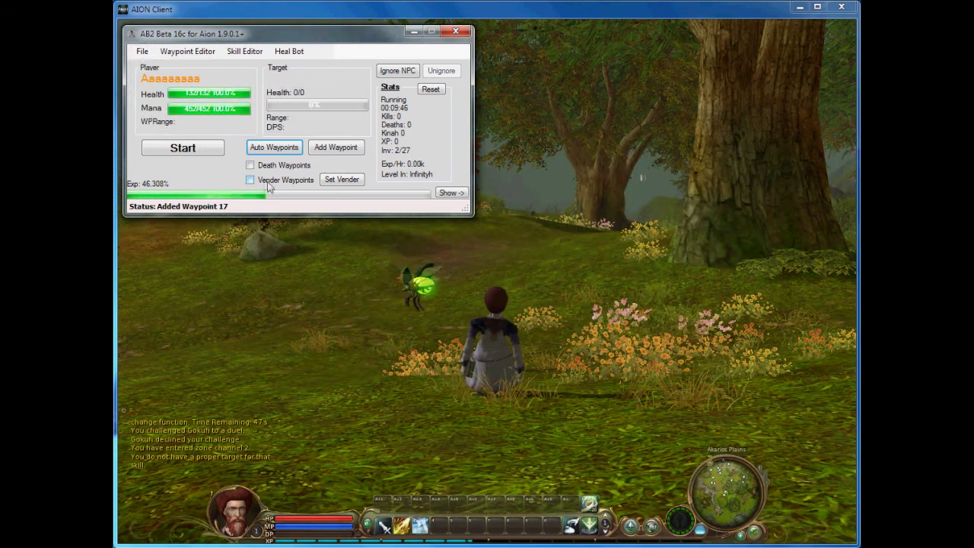